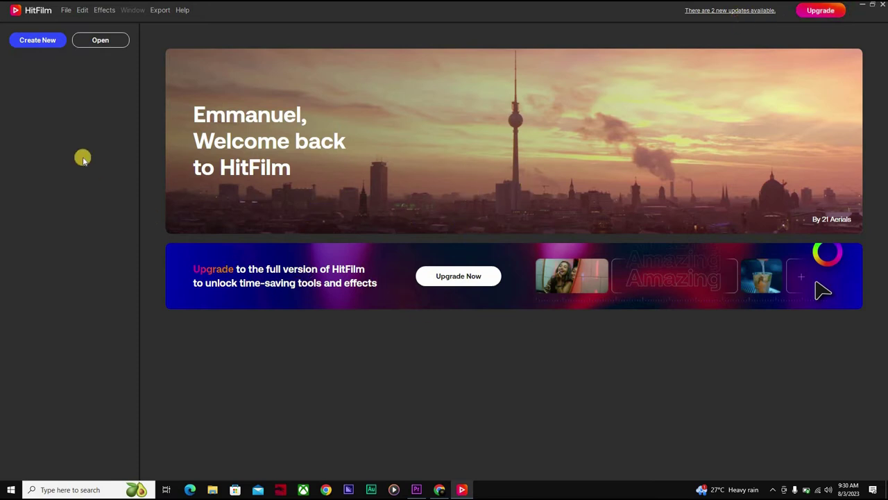
Create a new project using the 1080p Full HD @ 25 fps template.
left_click(36, 41)
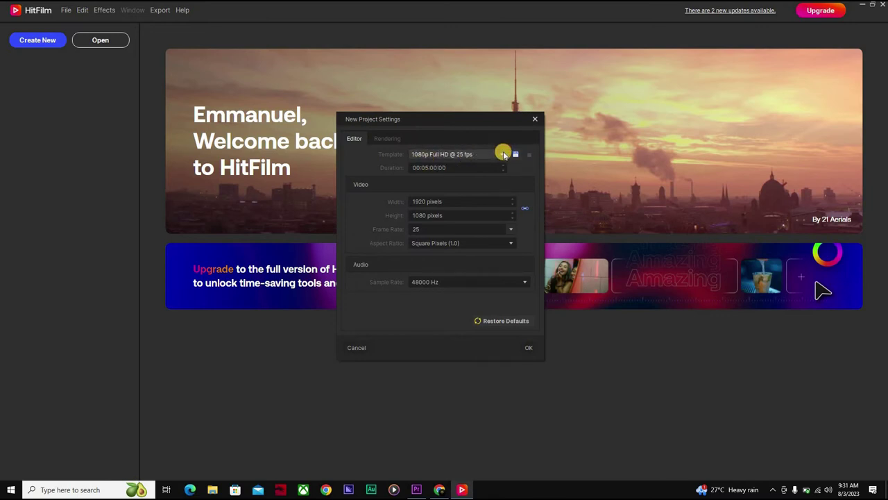
left_click(504, 154)
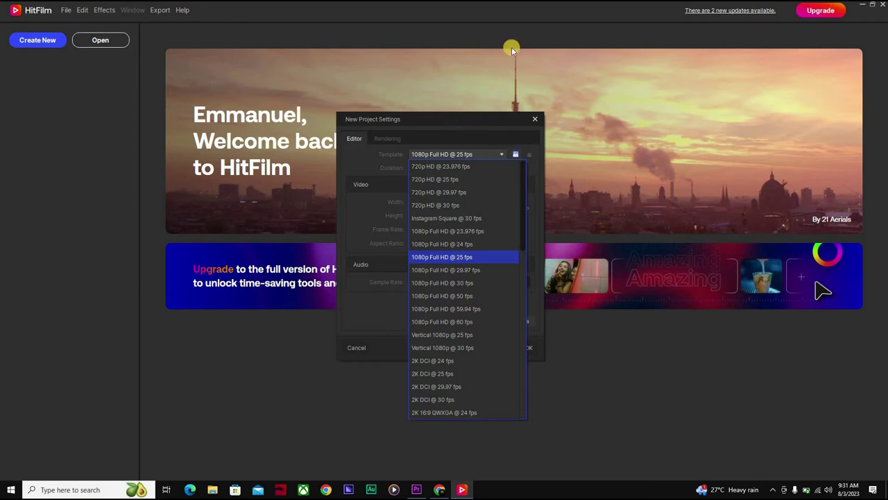
key("Up")
key("Up")
key("Down")
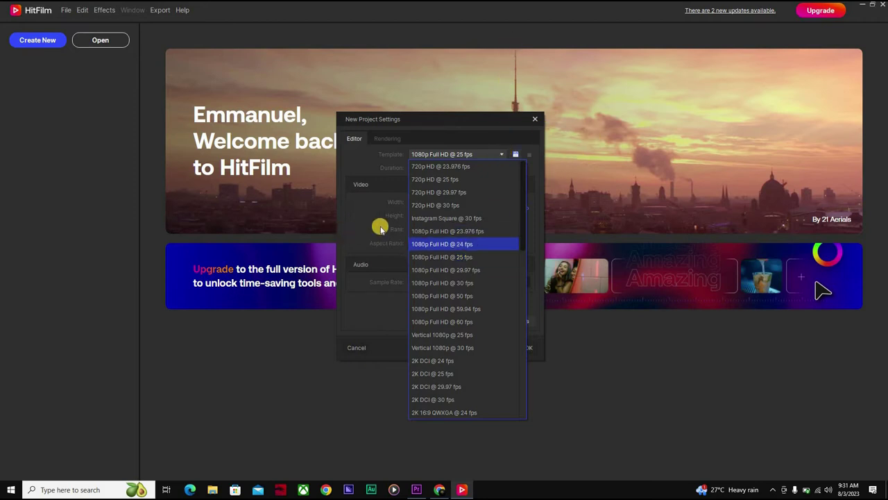
key("Down")
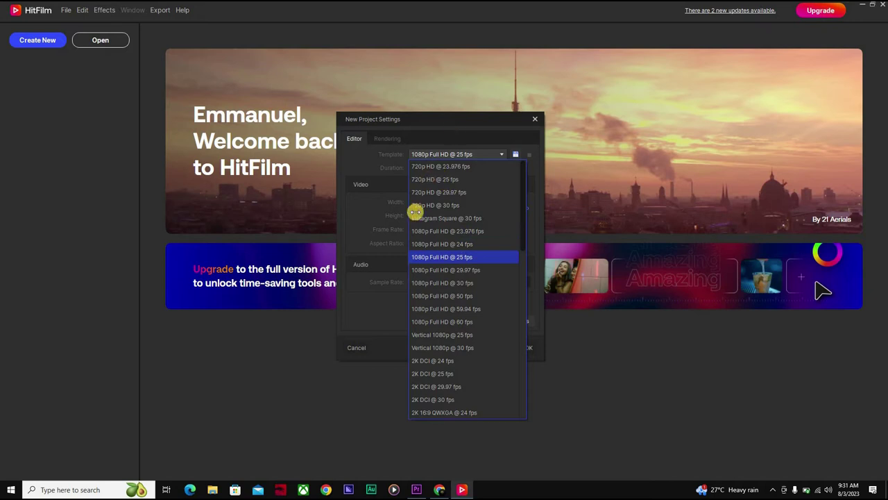
key("Return")
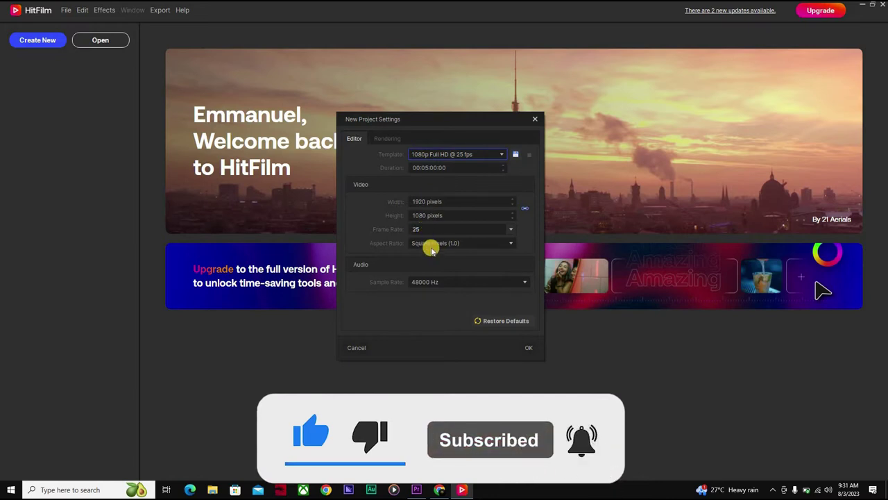
left_click(532, 348)
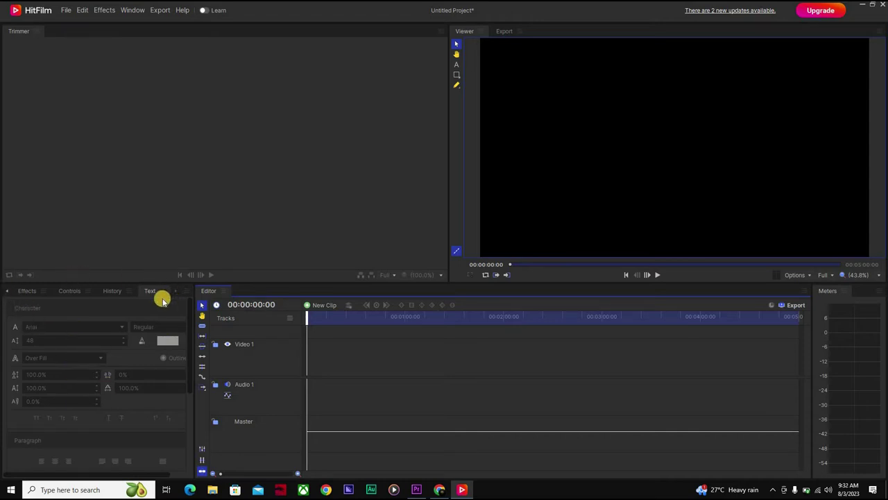
left_click(66, 291)
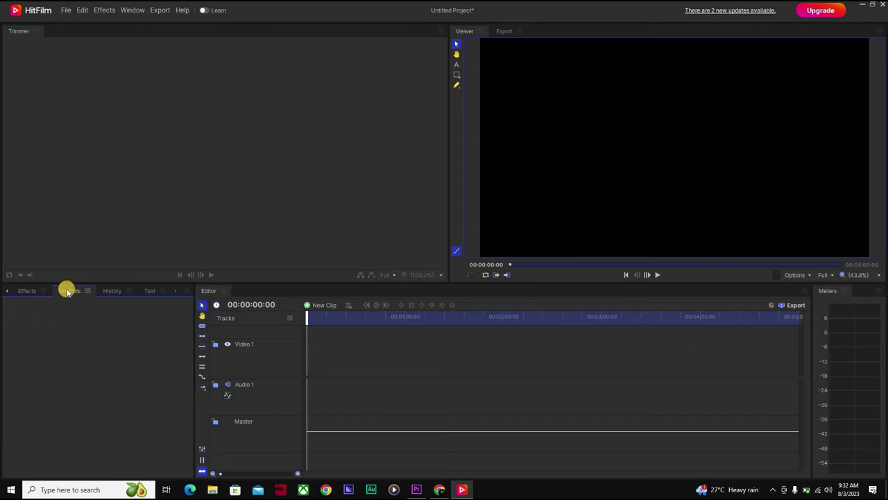
left_click(28, 291)
left_click(154, 292)
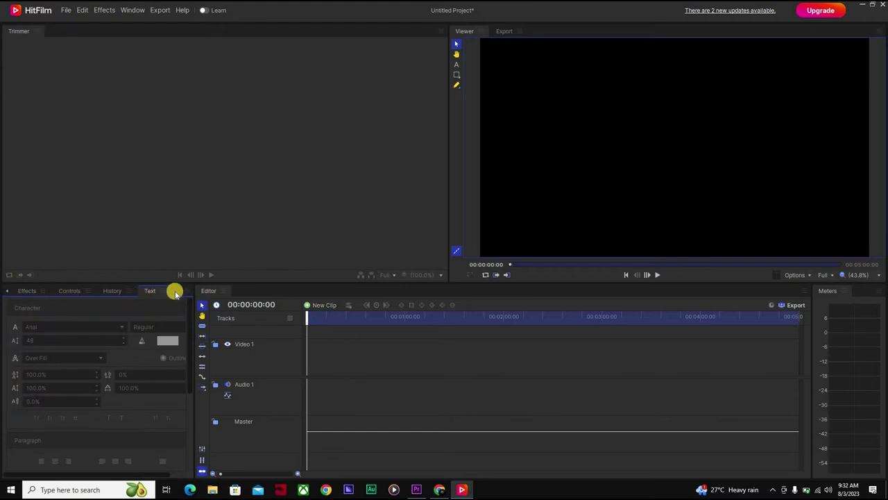
Import the video free editing softwares.mp4 from the ONuelCreates folder on the Desktop into the project media.
left_click(8, 292)
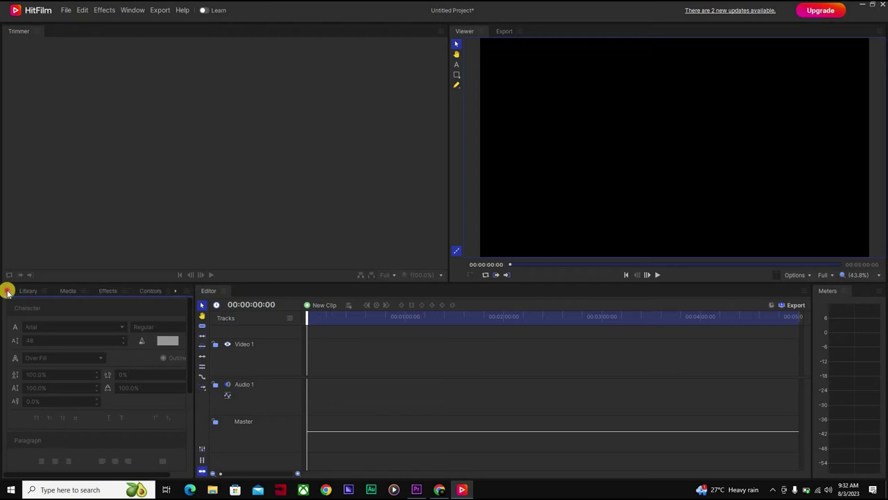
left_click(70, 291)
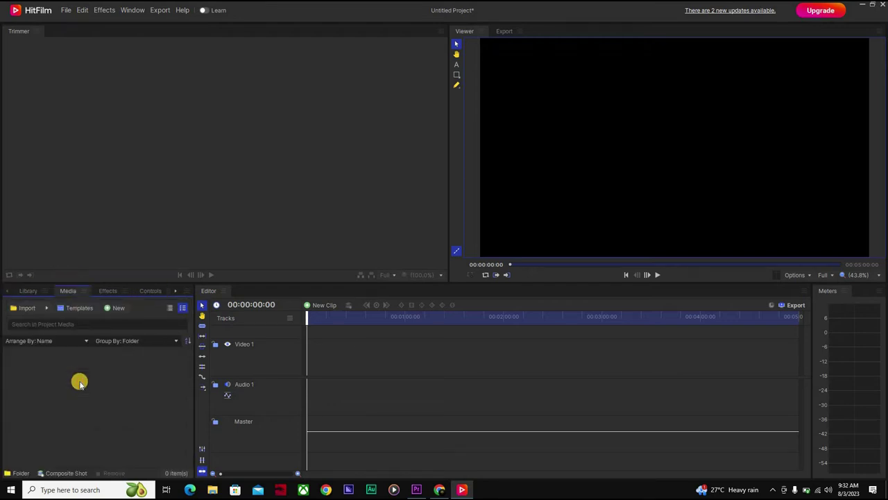
double_click(74, 404)
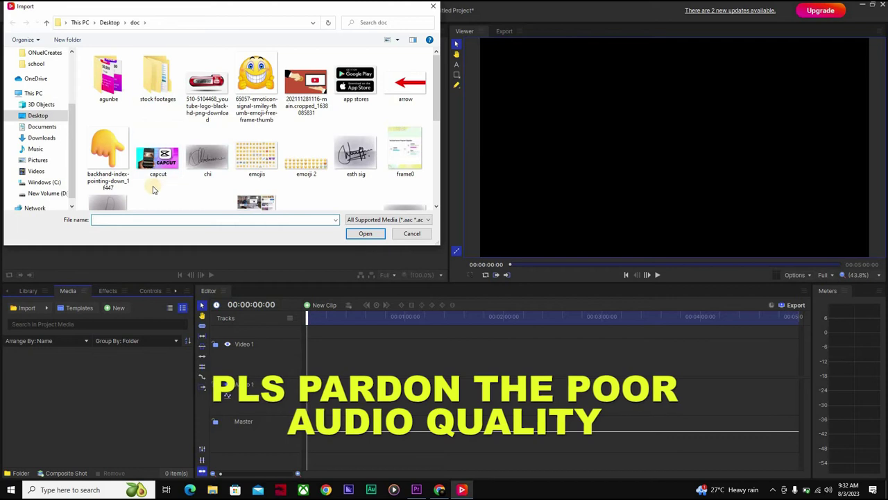
double_click(119, 84)
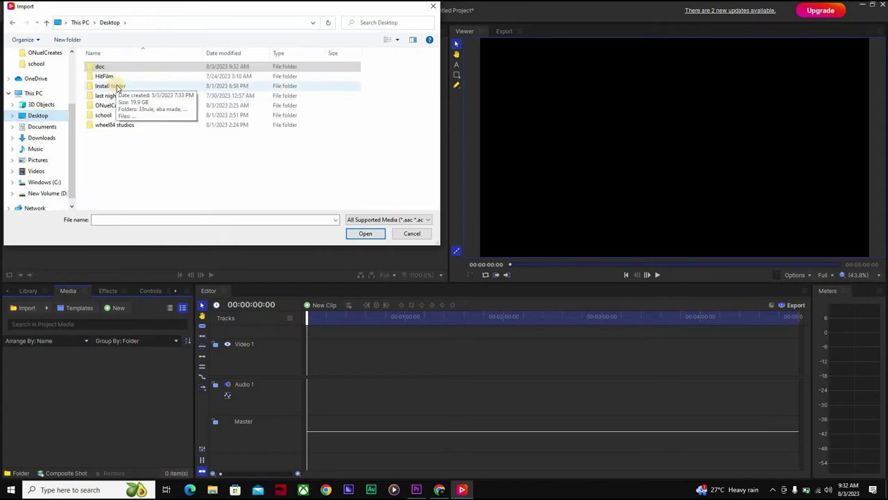
double_click(115, 83)
mouse_move(436, 61)
left_mouse_down()
mouse_move(434, 189)
mouse_move(435, 64)
left_mouse_up()
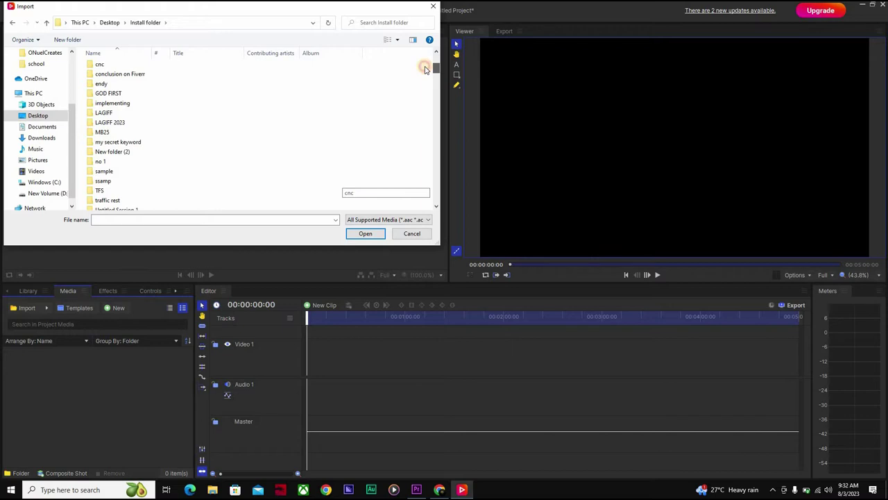
left_click(46, 24)
double_click(238, 111)
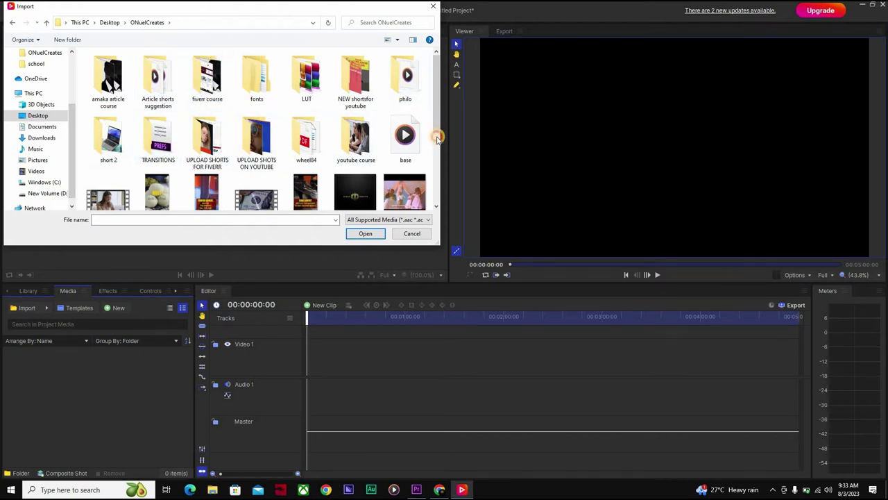
scroll(437, 138, "down", 1)
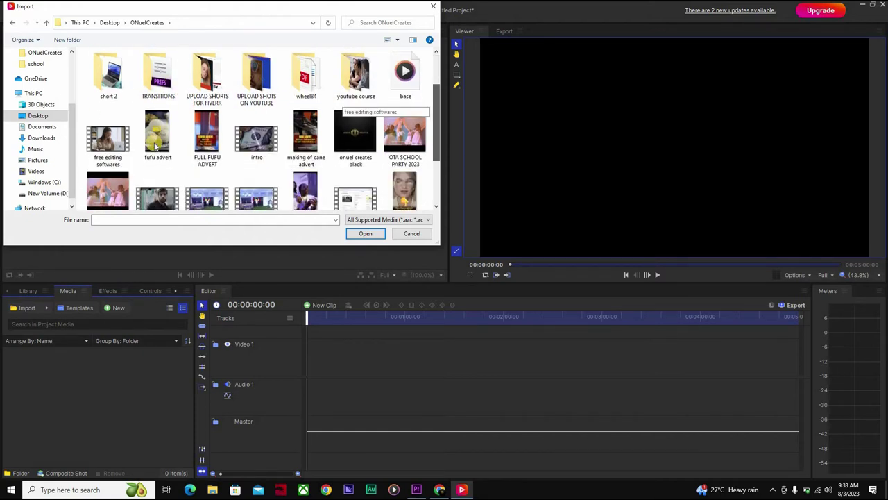
double_click(115, 139)
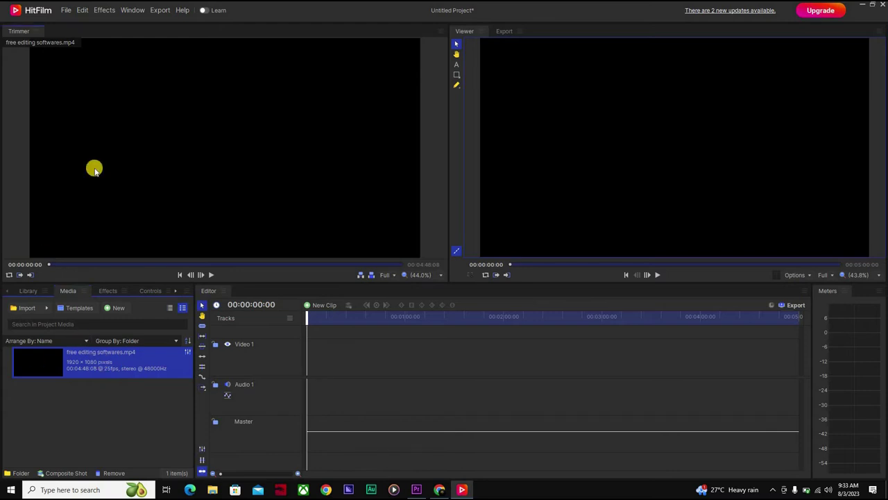
Trim the source video to the range from about 00:00:13:24 to 00:00:53:22 and place it at the timeline's start.
left_click(48, 264)
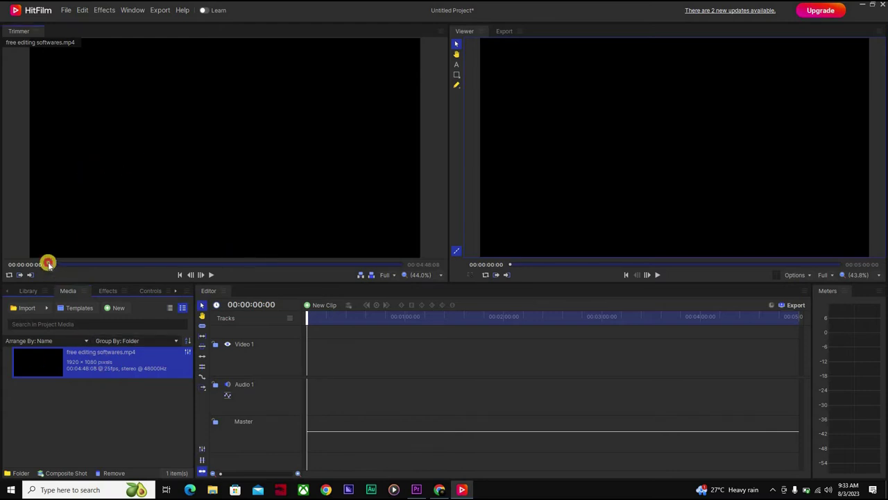
mouse_move(78, 263)
left_mouse_down()
mouse_move(229, 260)
mouse_move(163, 268)
mouse_move(38, 264)
mouse_move(63, 266)
left_mouse_up()
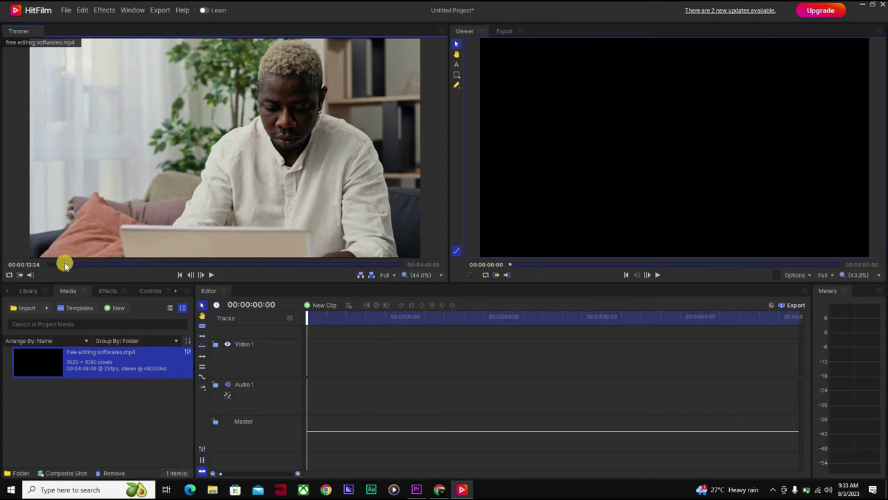
left_click_drag(109, 262, 114, 262)
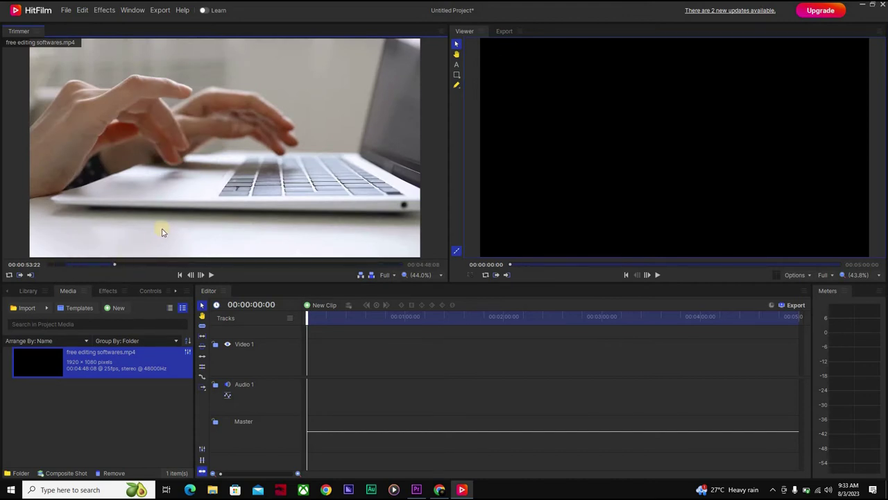
mouse_move(162, 232)
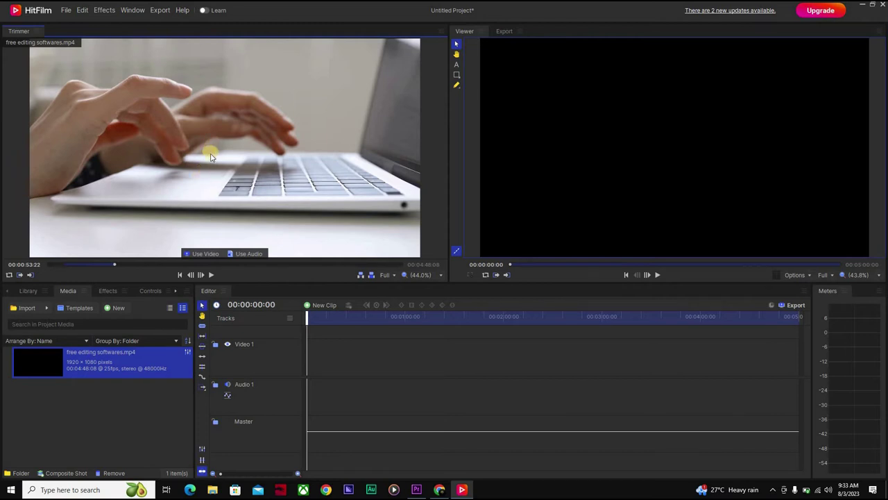
left_click_drag(321, 319, 304, 385)
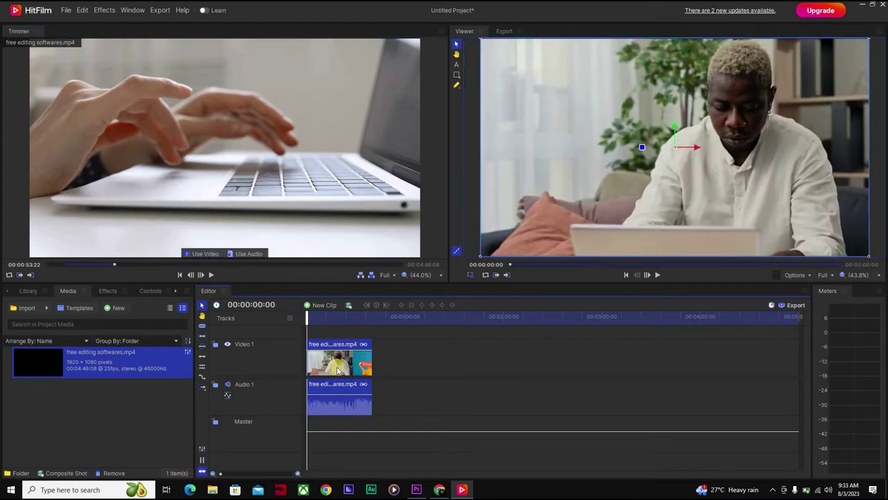
Add only the video of the trimmed range after the first clip on Video 1, and only its audio beneath on Audio 1.
mouse_move(207, 224)
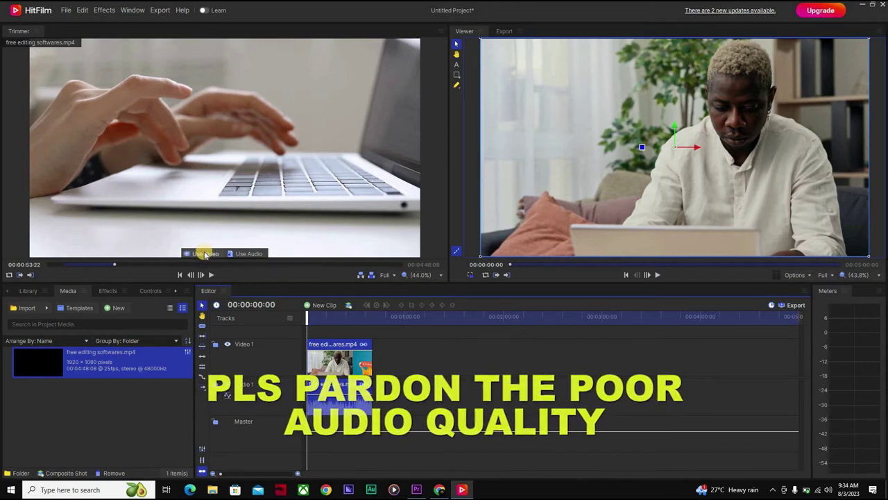
left_click_drag(375, 345, 373, 368)
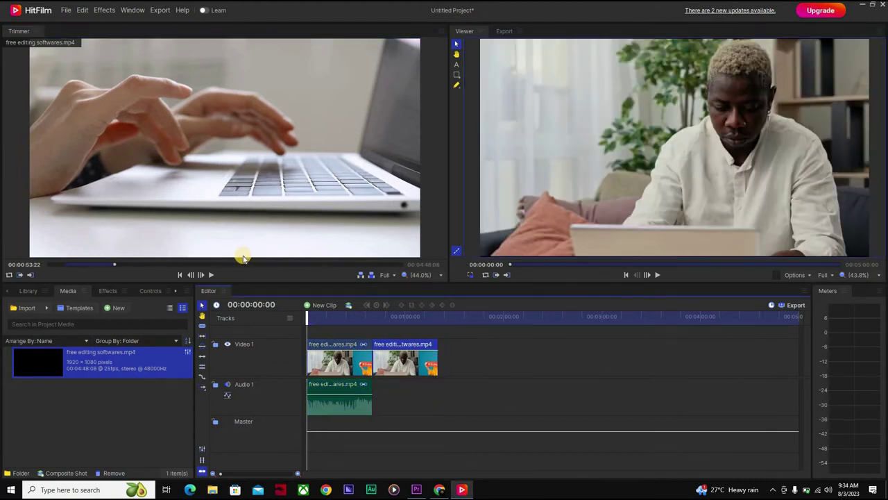
mouse_move(245, 255)
left_click_drag(350, 352, 371, 406)
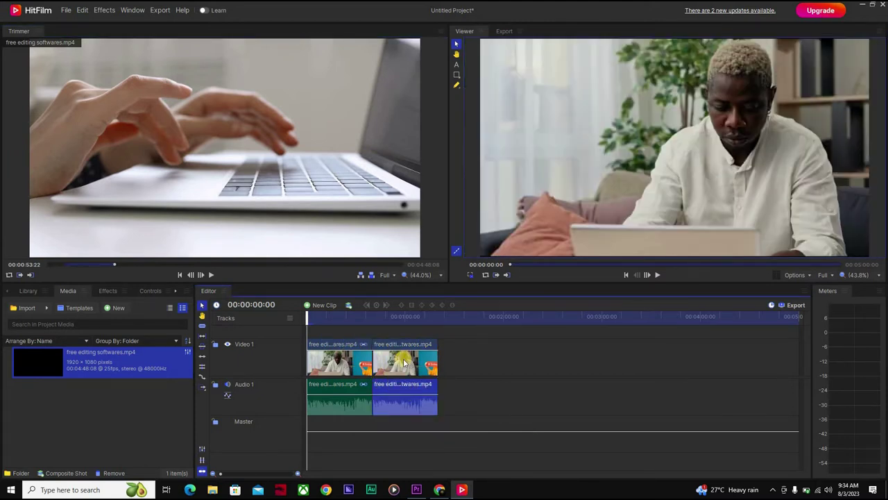
Try moving the second video clip onto a new track above Video 1, and undo the move.
left_click_drag(359, 340, 331, 316)
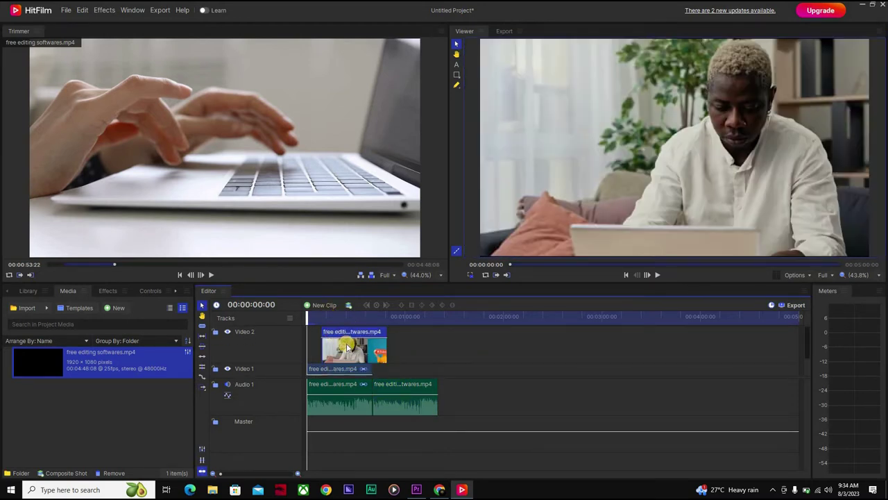
key("ctrl+z")
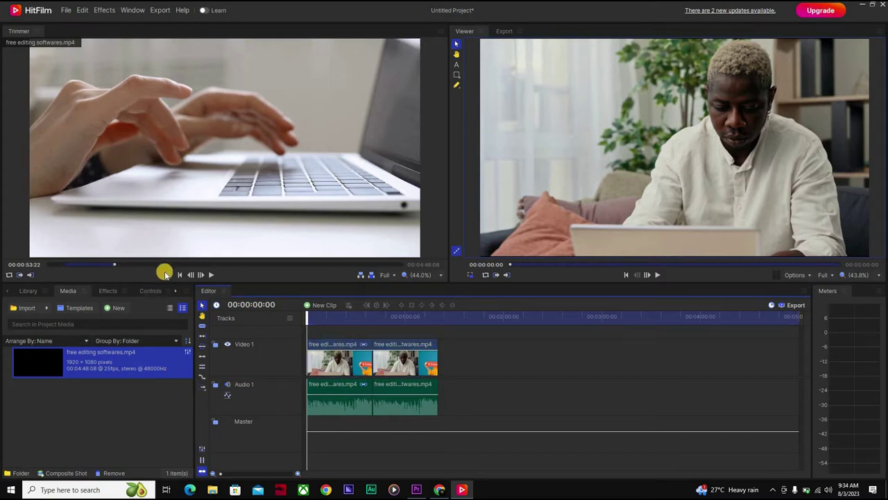
Play the timeline from the start and scrub through the first clip to about 00:00:28:03.
mouse_move(157, 236)
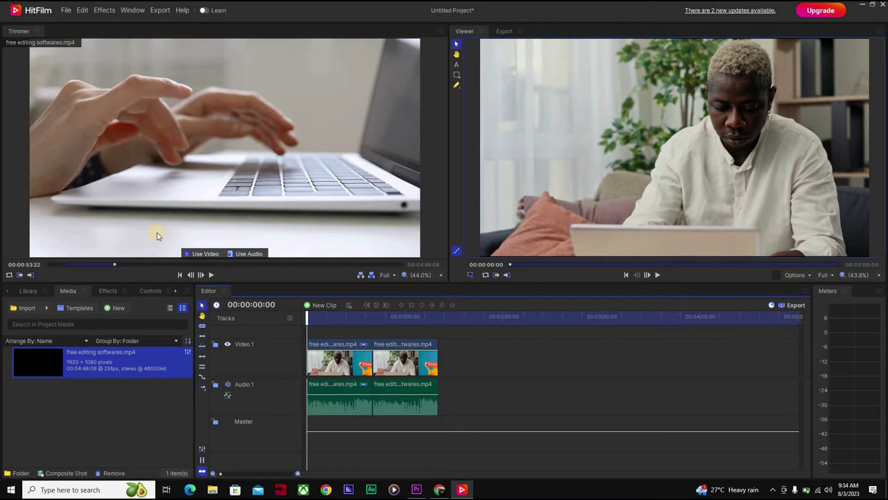
key("space")
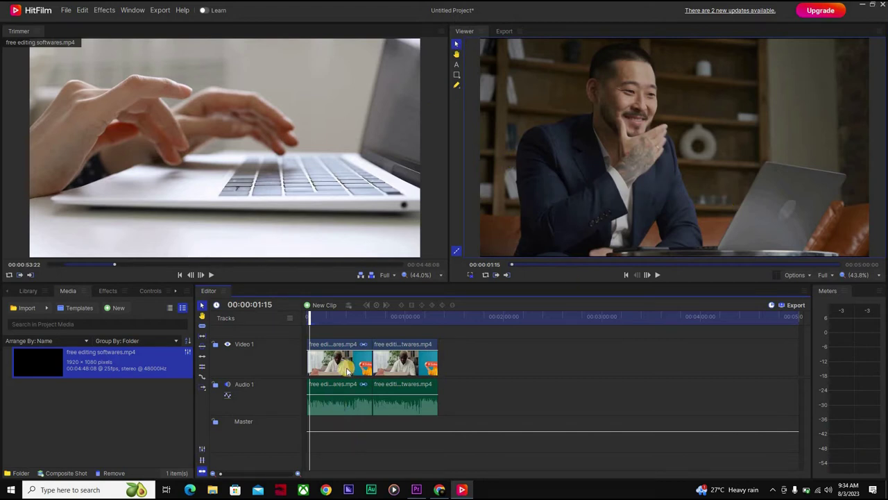
left_click(644, 142)
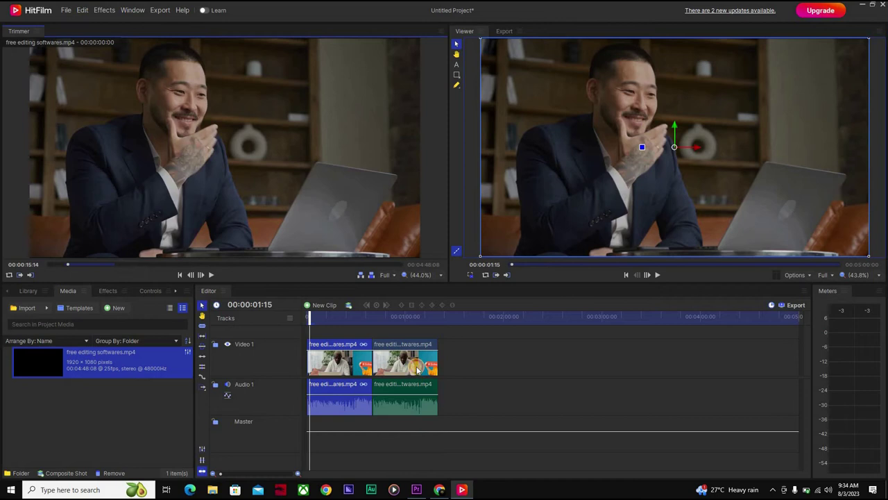
left_click(648, 115)
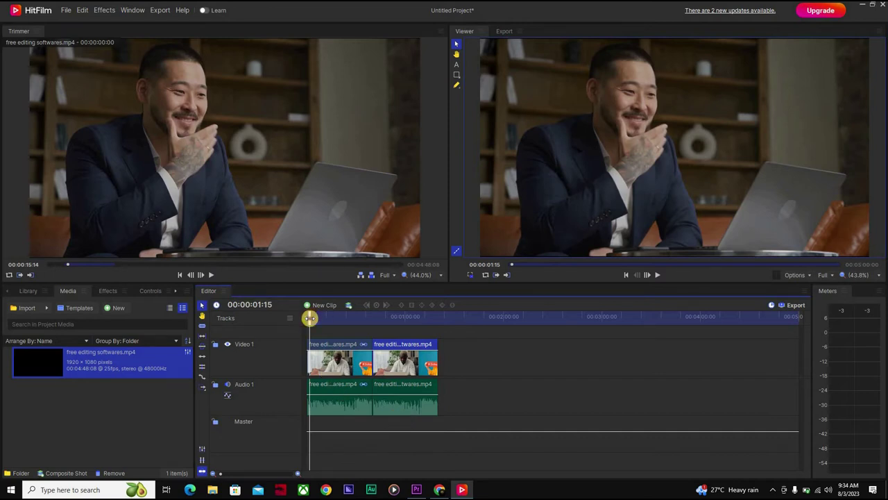
left_click_drag(385, 312, 353, 324)
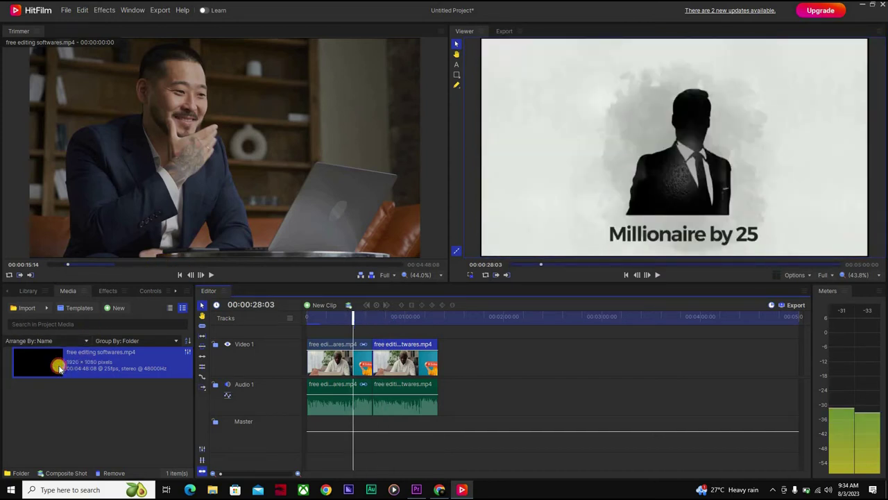
Compare the source footage at about 00:00:48:15 with the timeline footage at about 00:00:57:11.
left_click(107, 264)
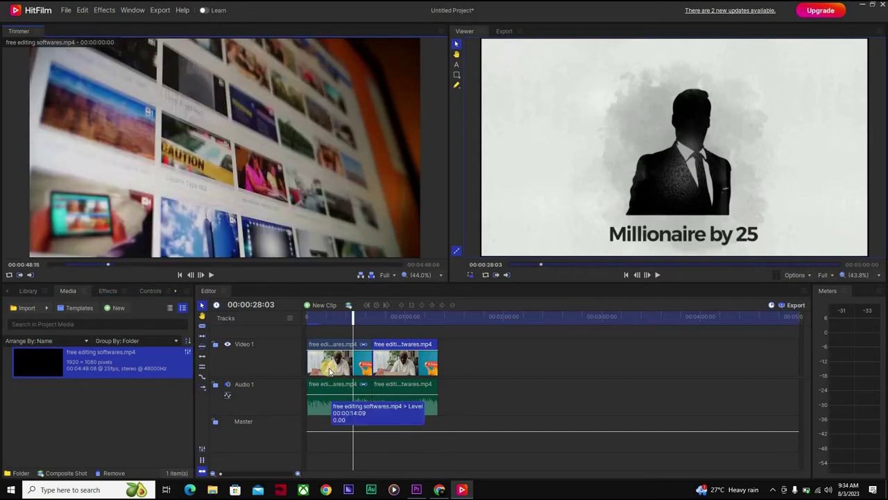
left_click(331, 371)
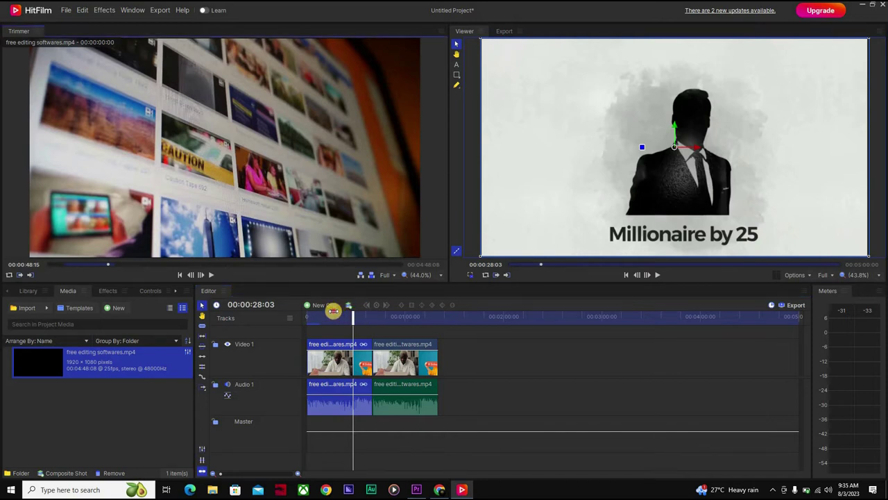
left_click_drag(347, 307, 399, 284)
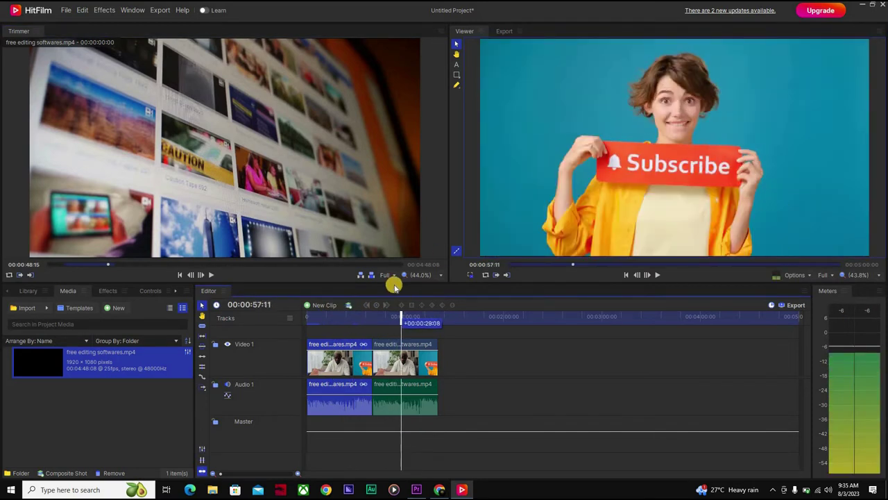
left_click(166, 368)
mouse_move(168, 200)
left_click(125, 165)
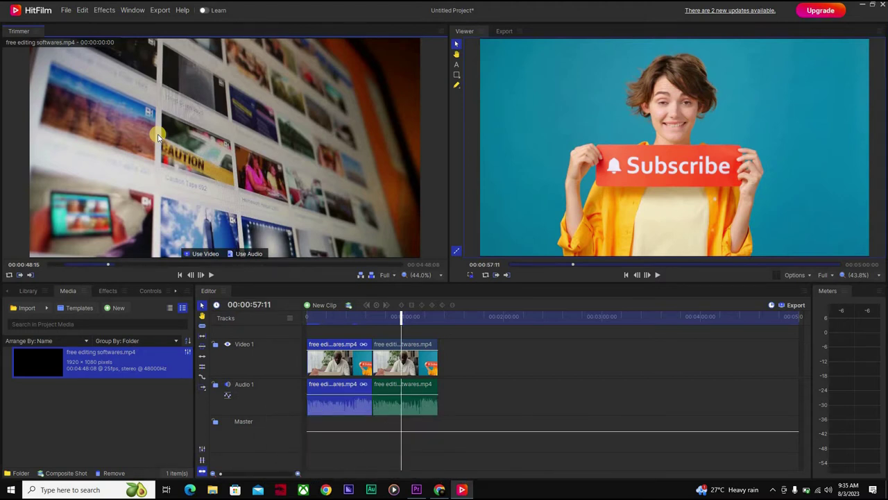
Preview the timeline frame at about 00:00:17:03 in the viewer and return to the export queue.
left_click(504, 32)
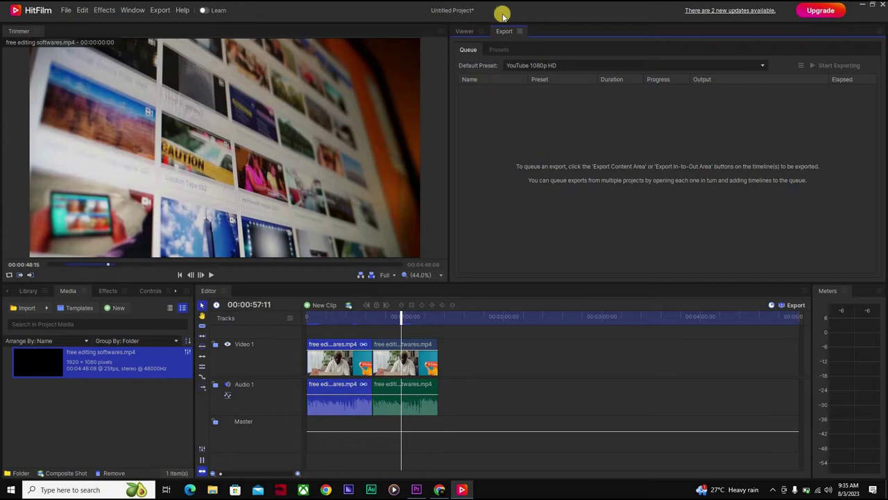
left_click_drag(399, 316, 335, 330)
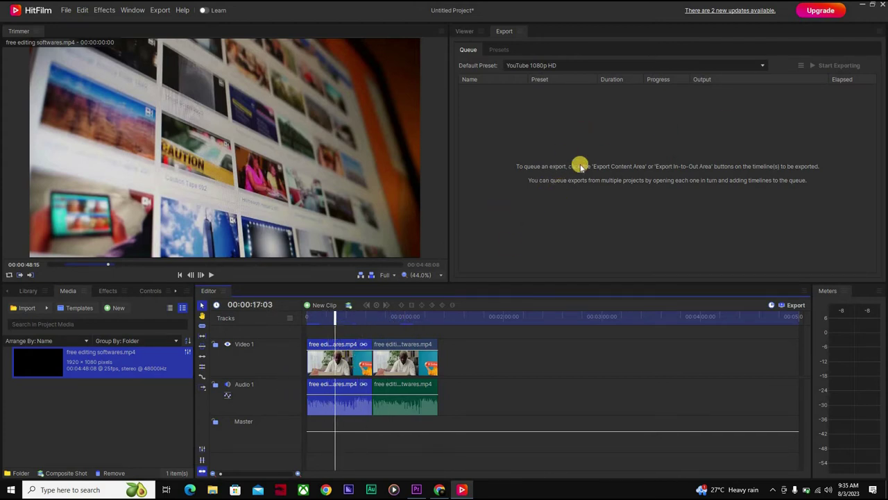
left_click(463, 32)
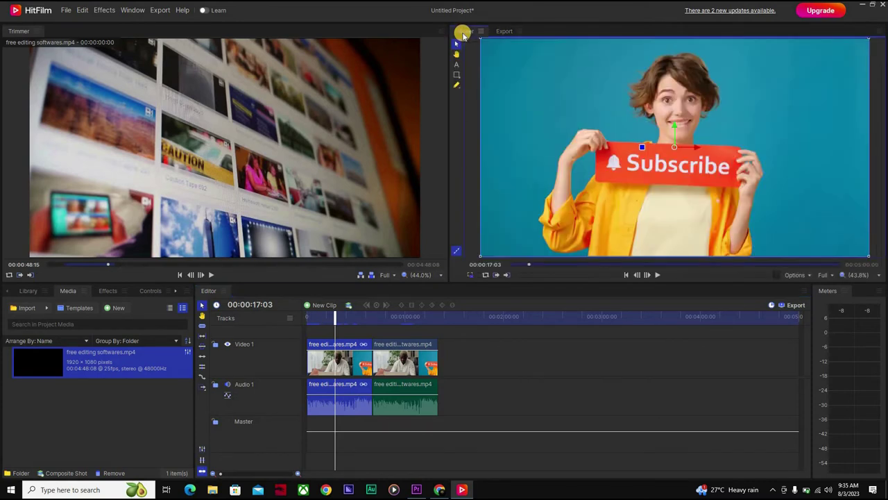
left_click(505, 31)
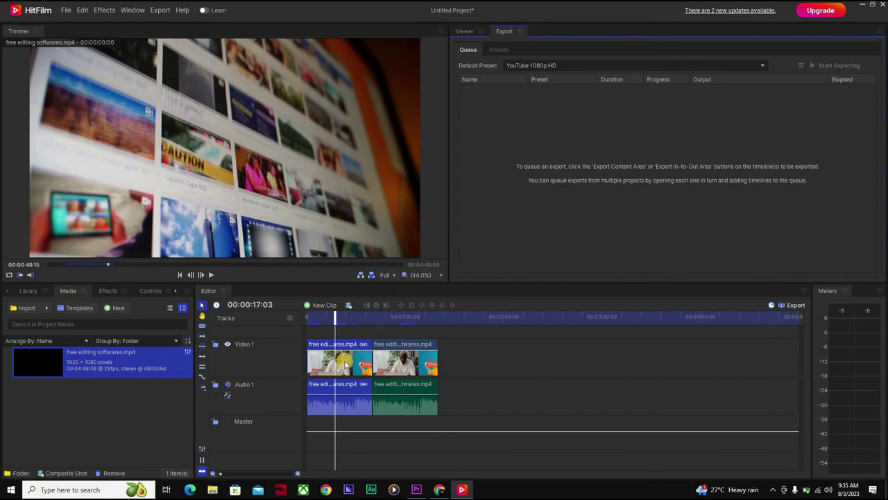
Try queuing the first clip and both timeline clips together for export, and remove the queued task.
left_click(573, 181)
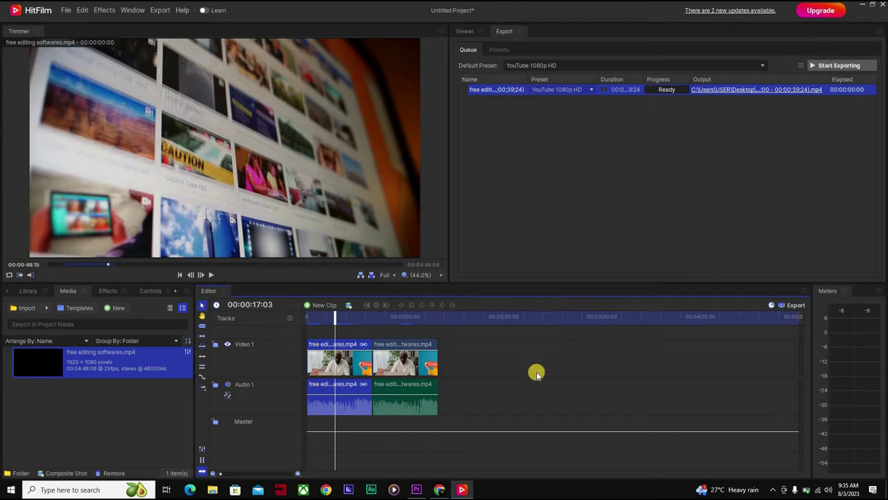
left_click_drag(482, 429, 313, 336)
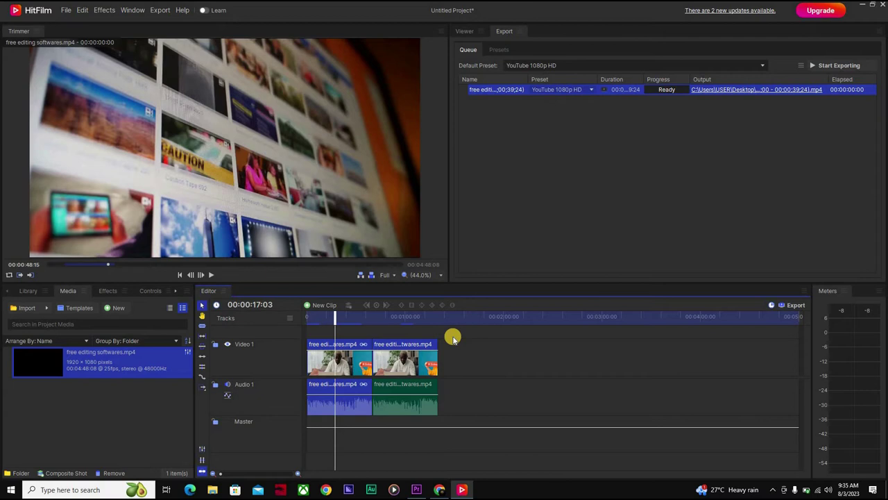
left_click(400, 371)
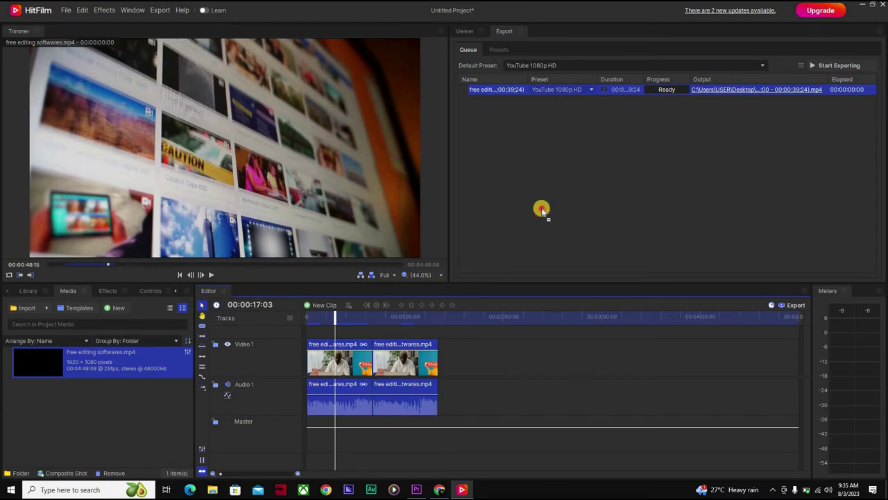
left_click_drag(424, 366, 580, 103)
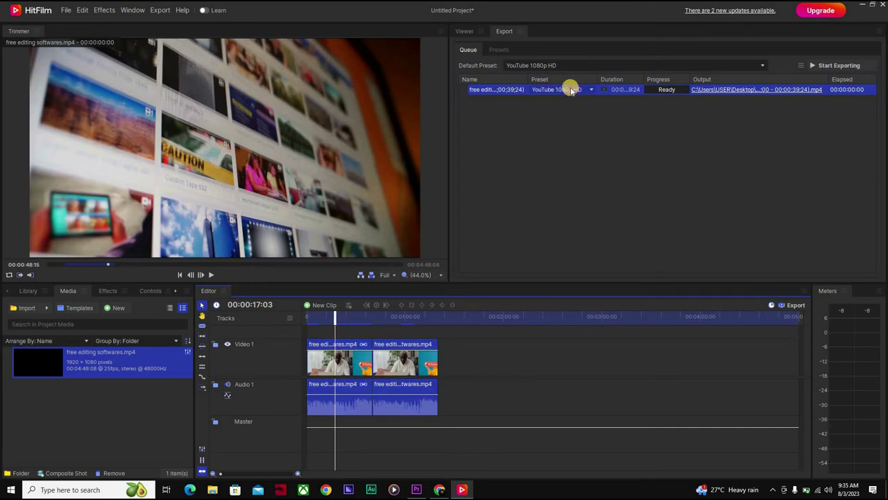
right_click(572, 89)
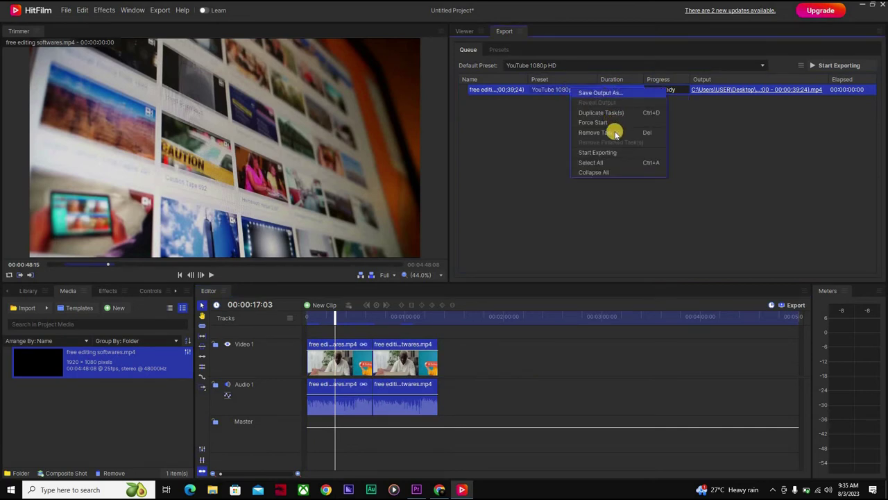
left_click(615, 132)
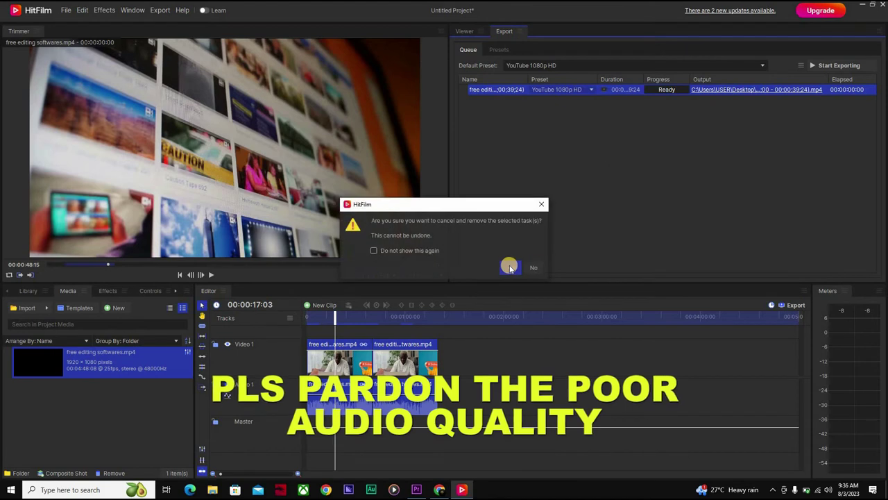
left_click(510, 267)
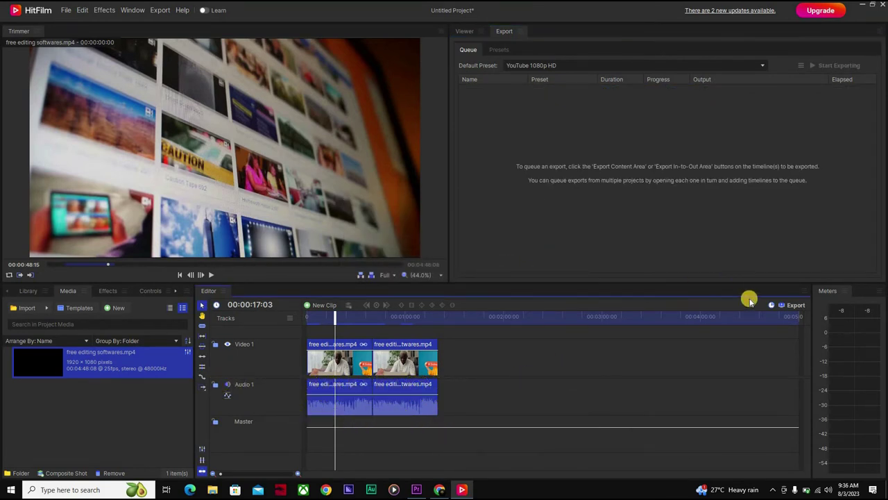
Add the first timeline clip to the export queue with the YouTube 1080p HD preset.
left_click(796, 305)
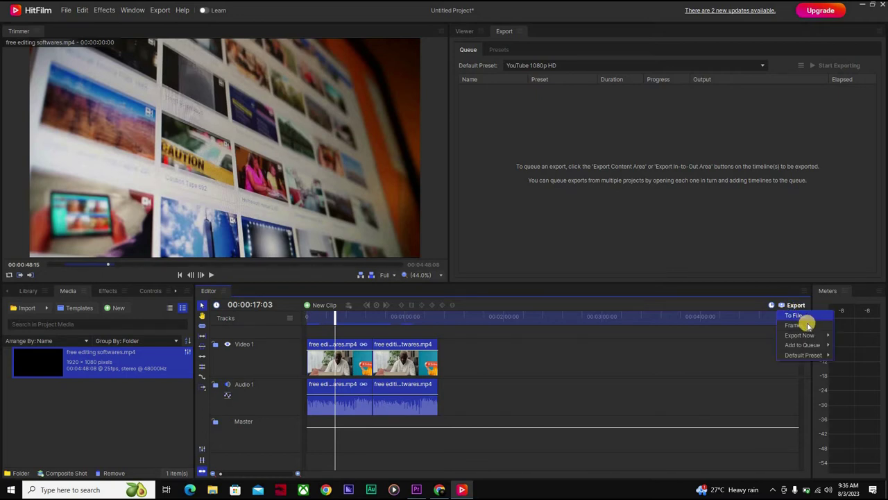
mouse_move(822, 344)
left_click(598, 360)
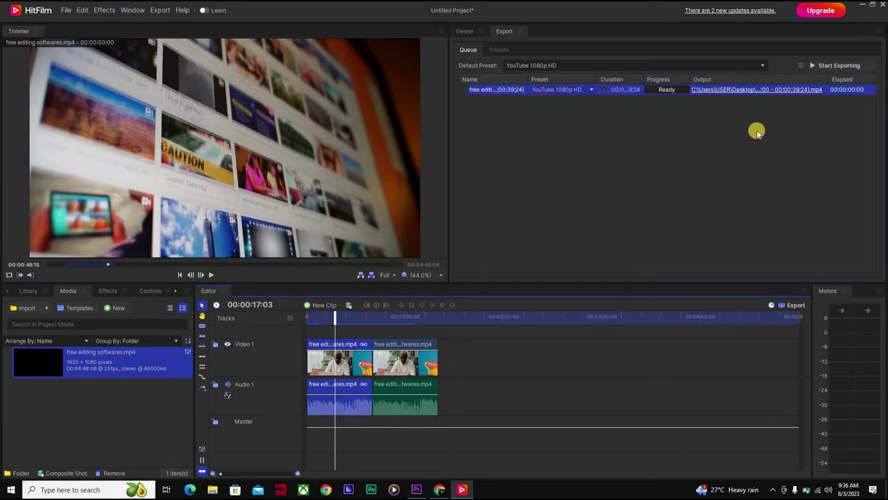
Review the queued task's output file name and save location, and the export presets available for it.
left_click(765, 90)
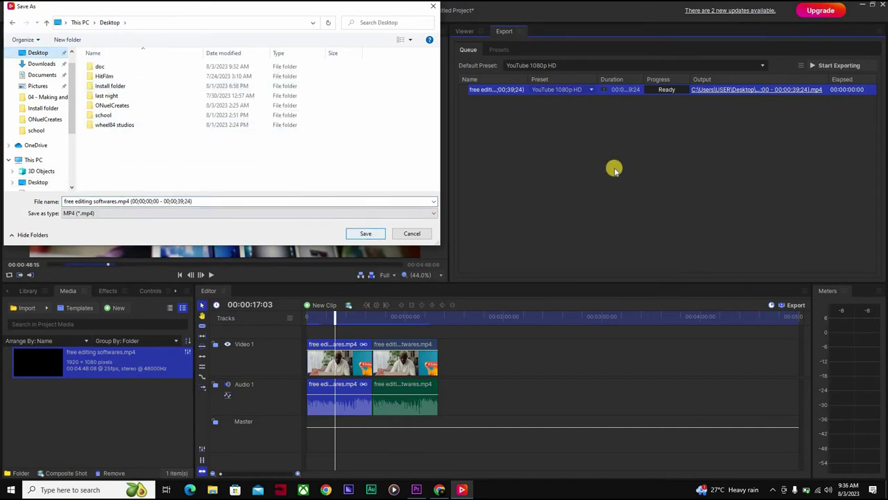
key("Return")
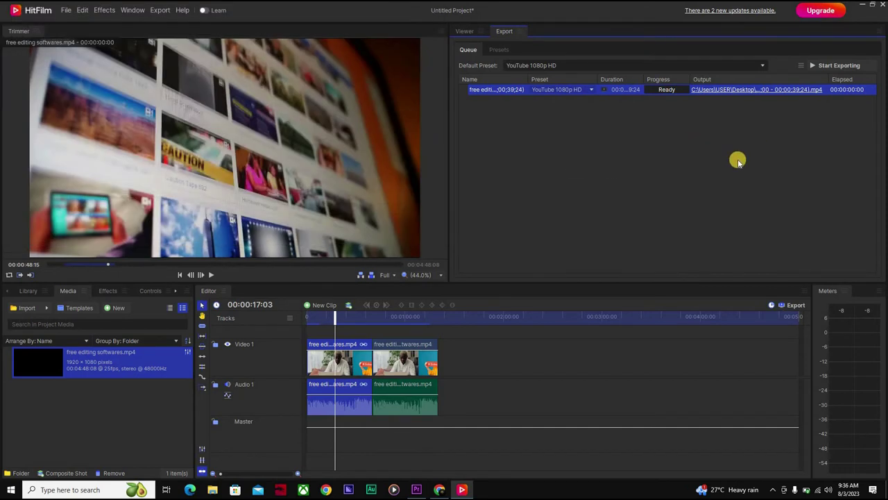
left_click(591, 91)
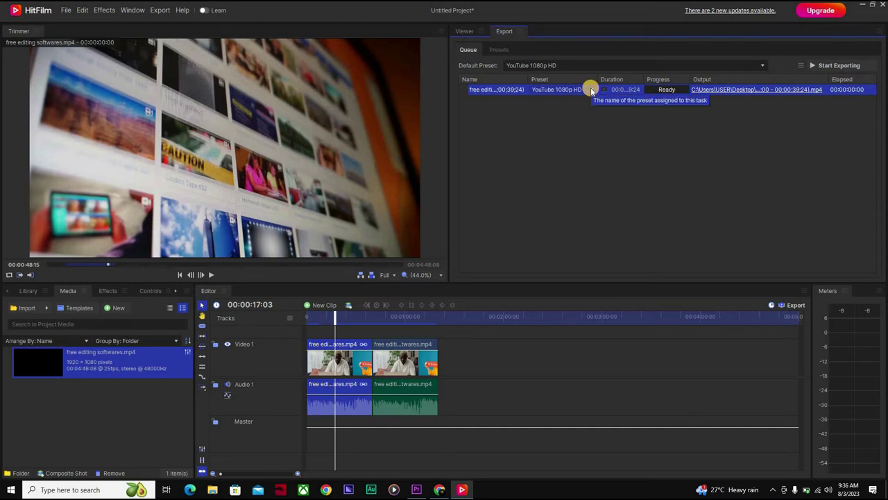
left_click(591, 91)
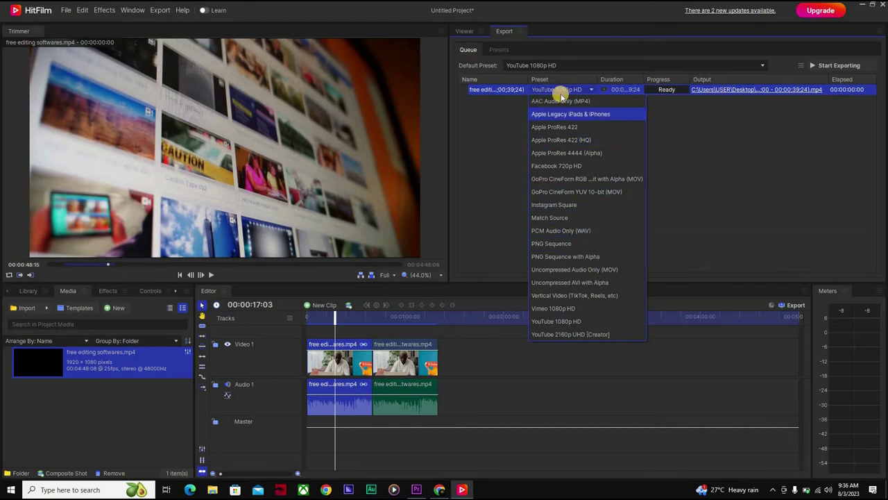
left_click(725, 182)
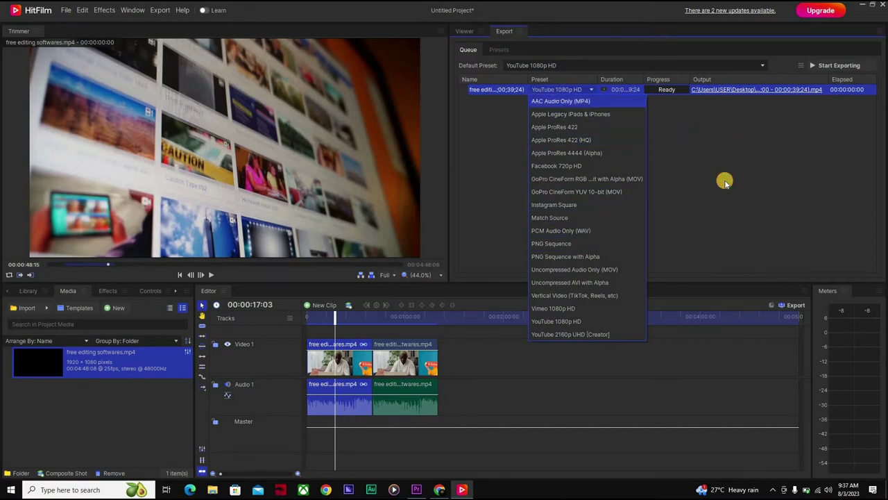
Remove the first clip's task from the export queue.
left_click(497, 90)
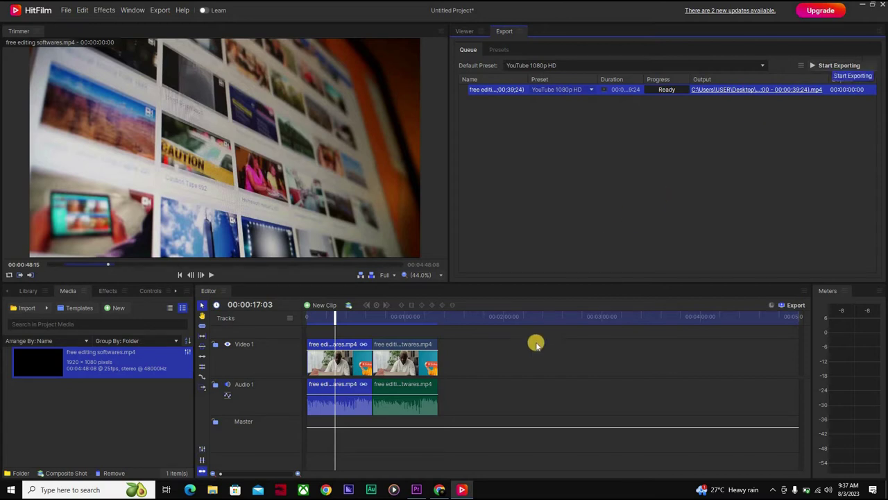
right_click(567, 91)
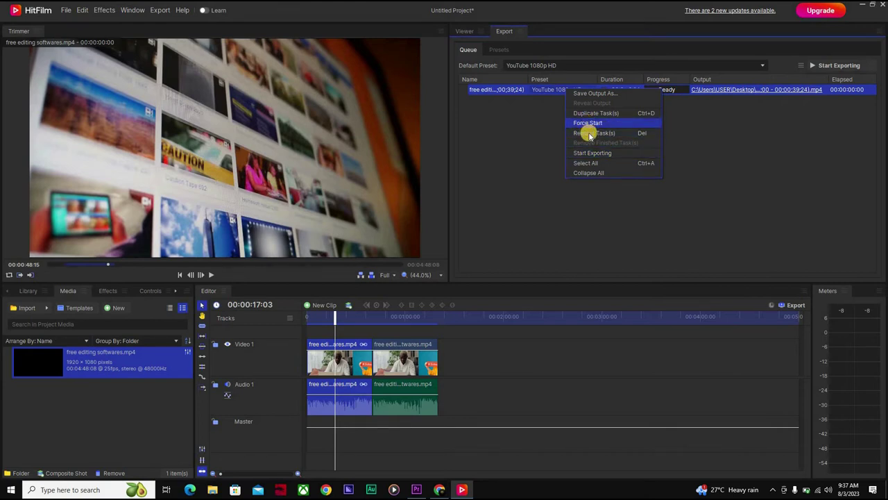
left_click(590, 132)
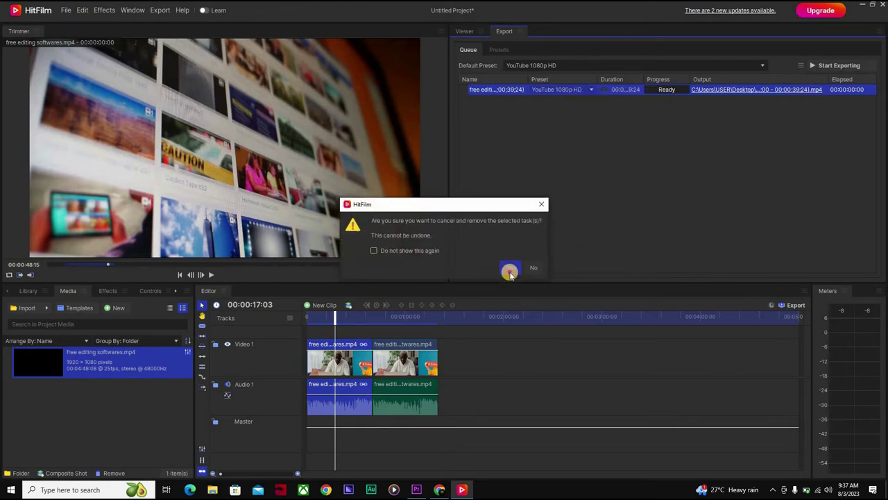